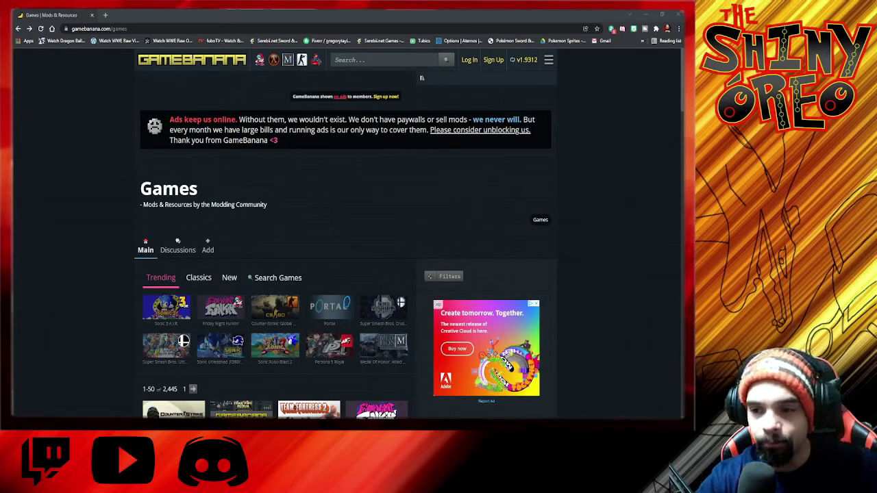
# Search the games list for "legend of zelda" and open The Legend of Zelda: Breath of the Wild (Switch) page
pyautogui.click(278, 277)
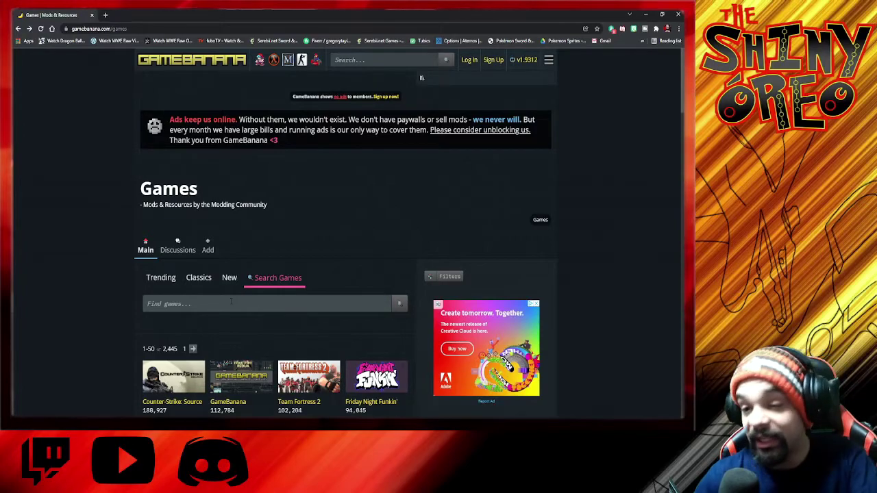
pyautogui.click(215, 299)
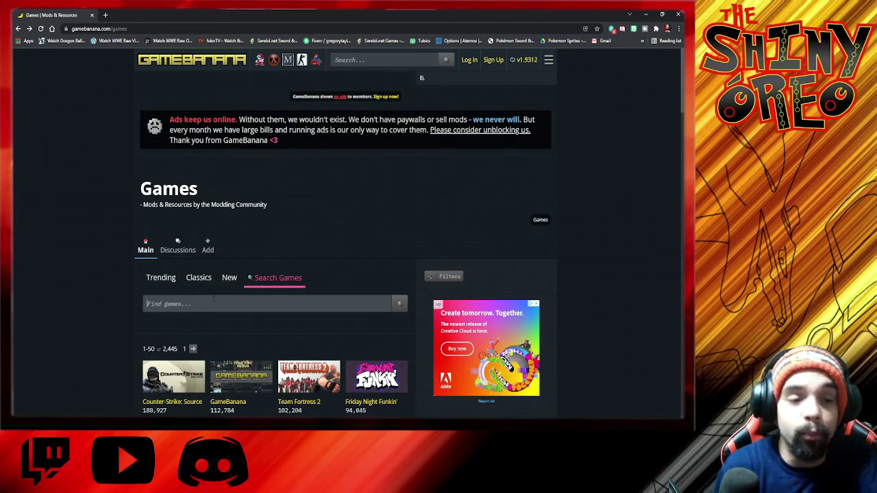
pyautogui.write('legend of zelda')
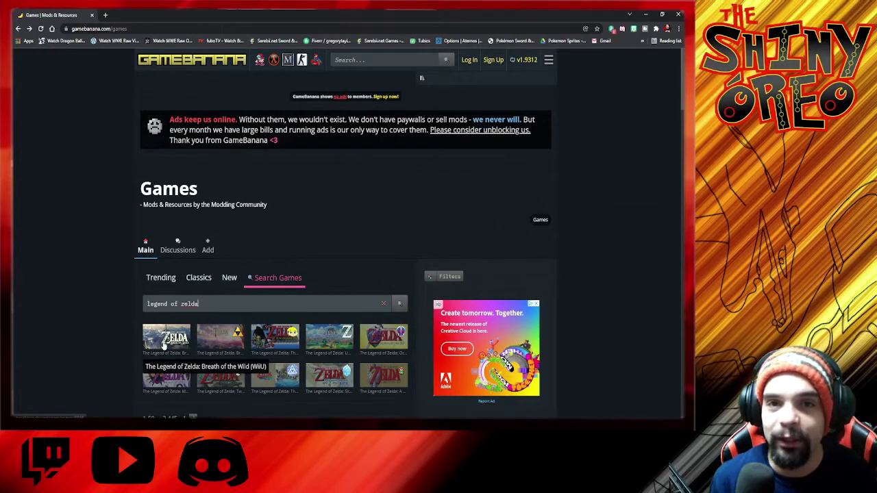
pyautogui.click(211, 343)
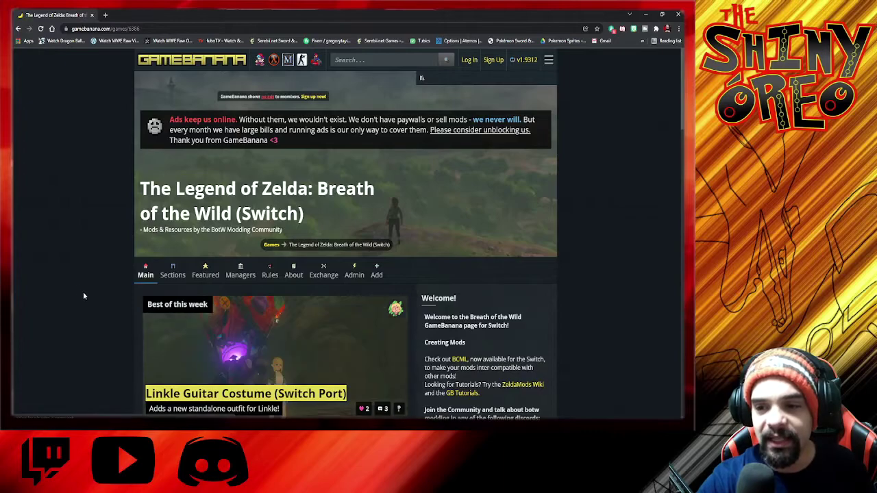
# Find the BOTW Randomizer mod in the game's mod listing and open its page
pyautogui.scroll(-2, 83, 292)
pyautogui.scroll(-3, 83, 292)
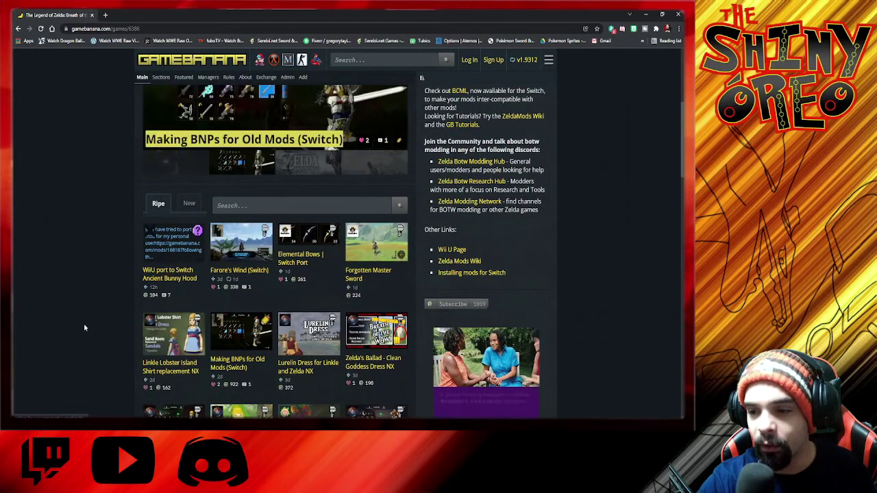
pyautogui.scroll(-2, 75, 318)
pyautogui.scroll(-2, 75, 322)
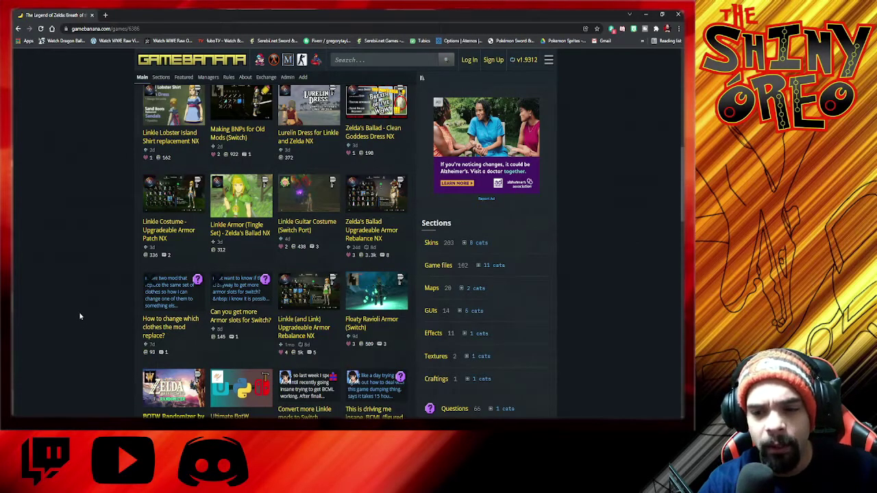
pyautogui.scroll(-1, 79, 318)
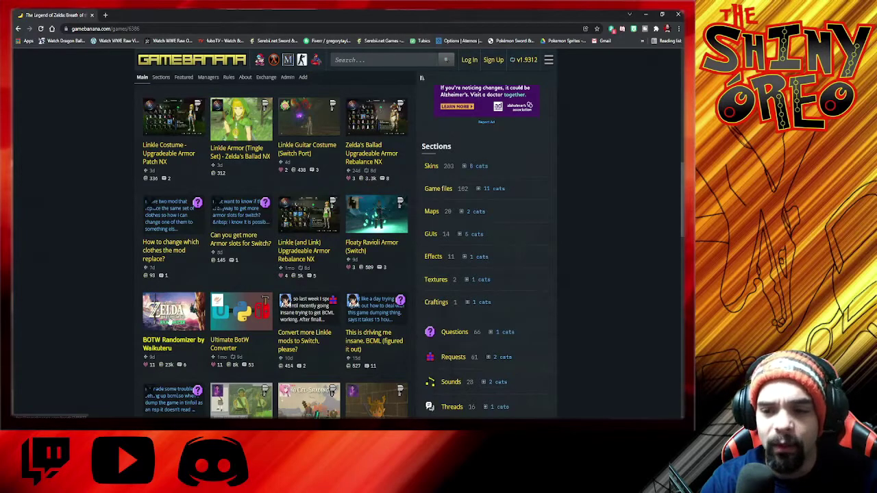
pyautogui.click(171, 308)
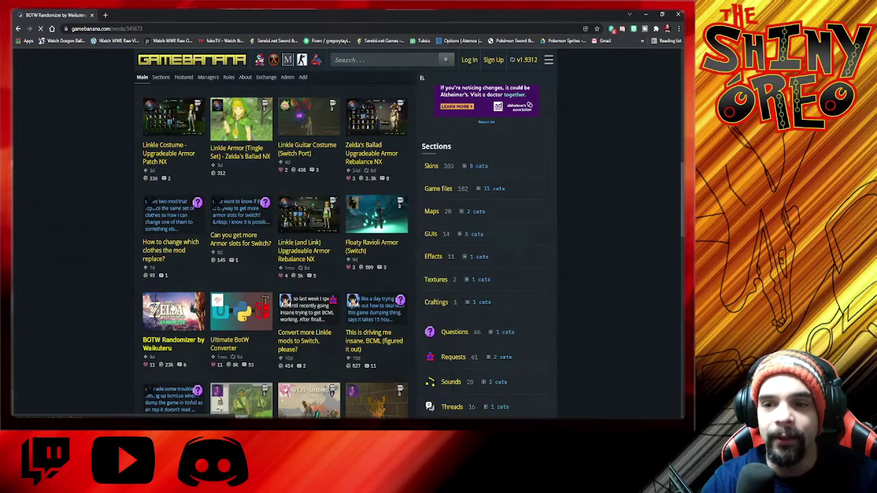
# Look through the mod's screenshot gallery from the Randomizer Staff image to the food inventory image, and close the gallery
pyautogui.scroll(-3, 94, 263)
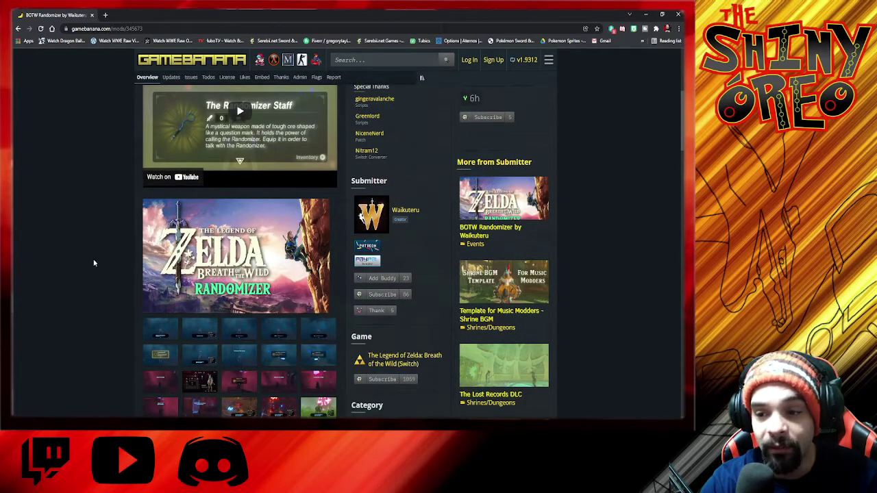
pyautogui.scroll(-1, 94, 264)
pyautogui.click(171, 317)
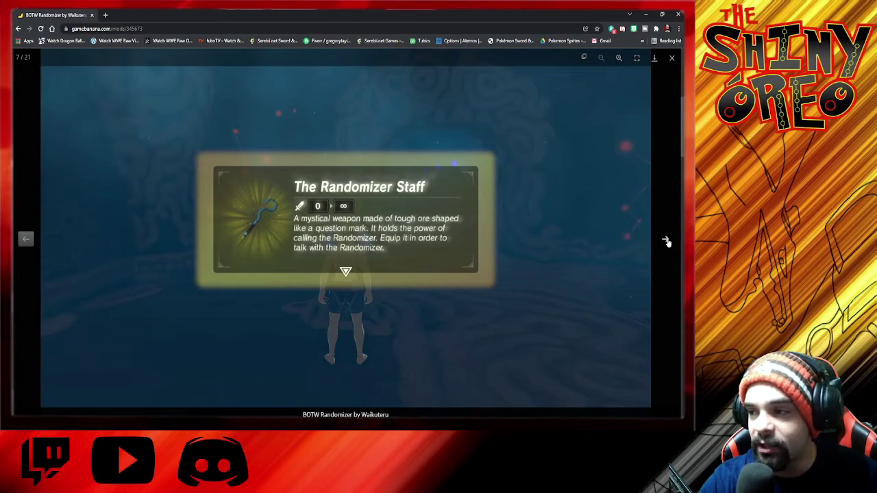
pyautogui.click(665, 241)
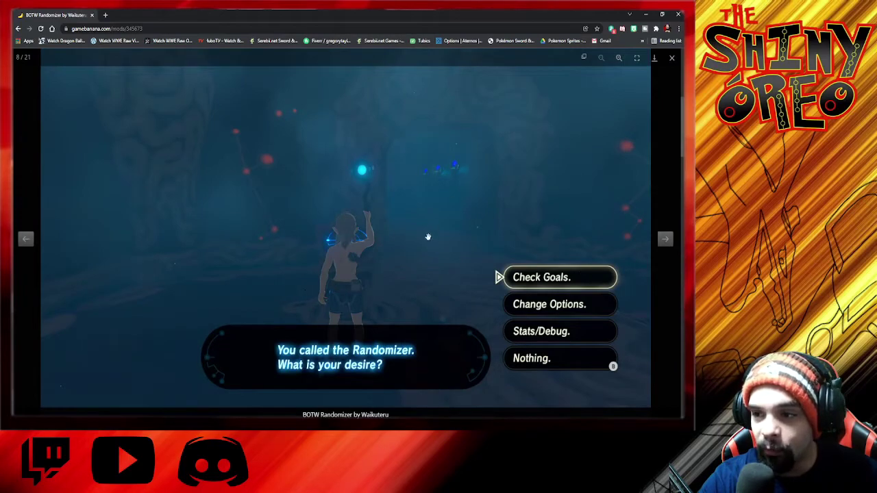
pyautogui.click(667, 239)
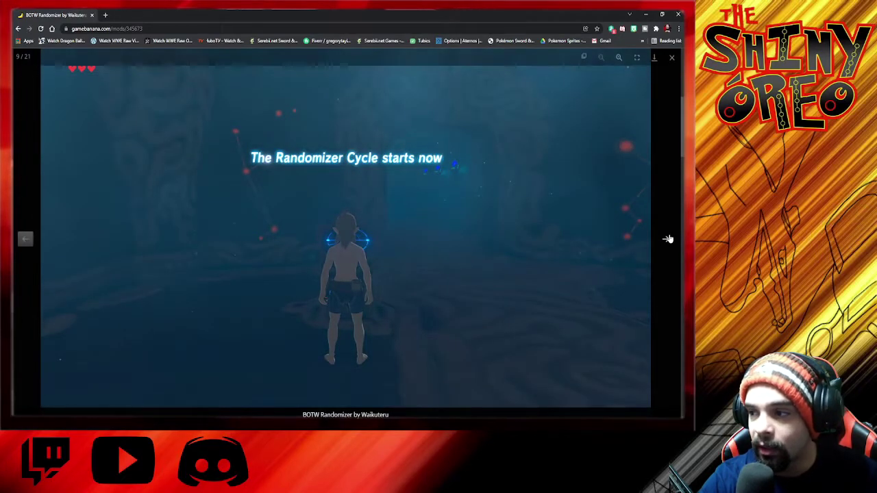
pyautogui.click(668, 239)
pyautogui.click(667, 238)
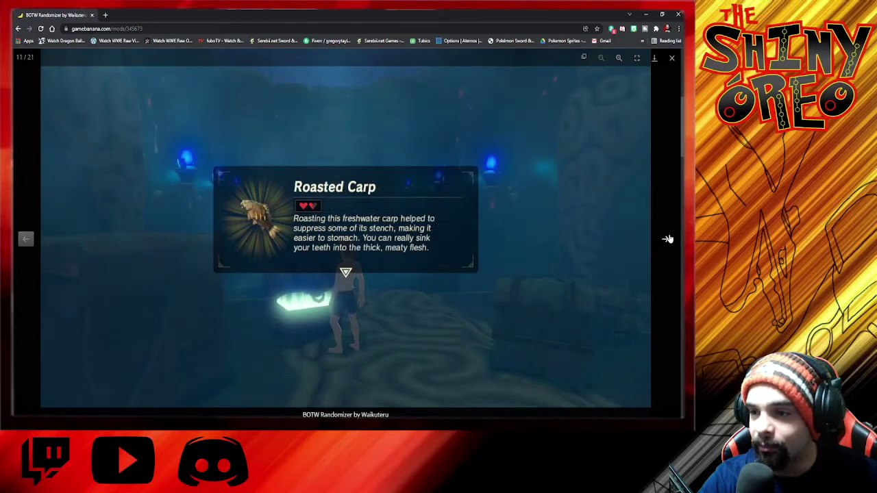
pyautogui.click(667, 239)
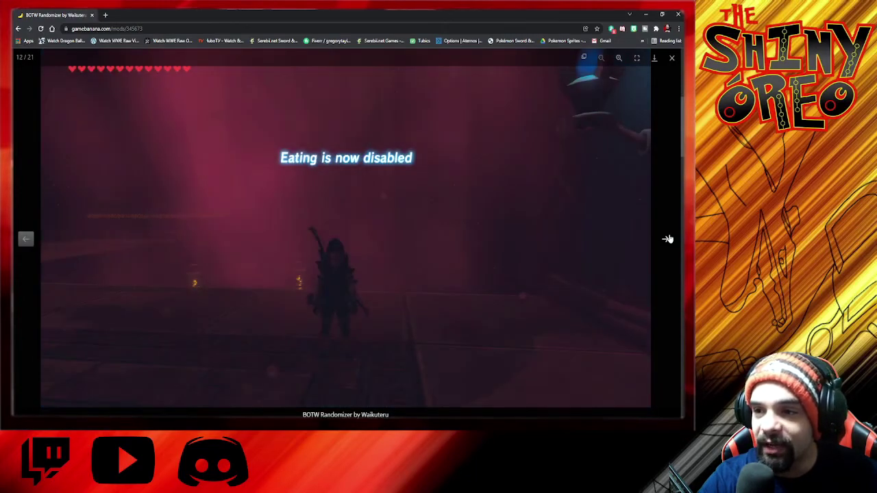
pyautogui.click(668, 239)
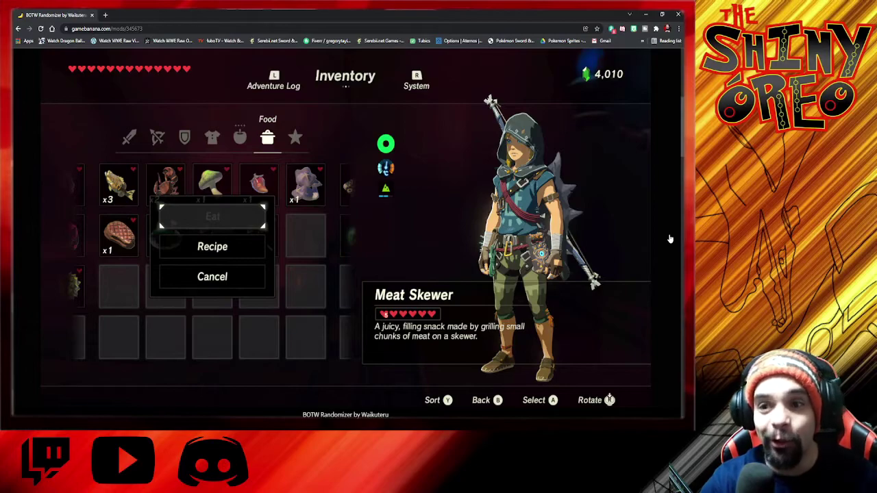
pyautogui.click(674, 59)
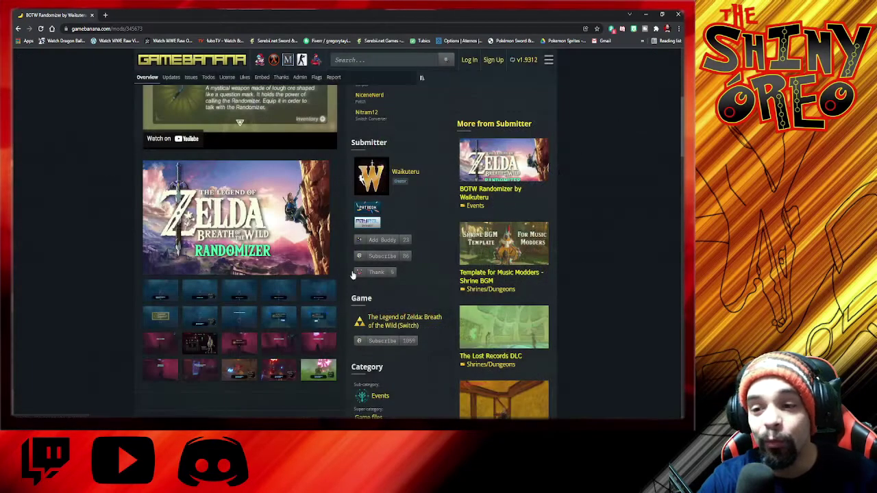
# Go past the mod description to its files and download the Switch v1.3.2 archive of the BOTW Randomizer
pyautogui.scroll(-3, 34, 315)
pyautogui.scroll(-1, 35, 314)
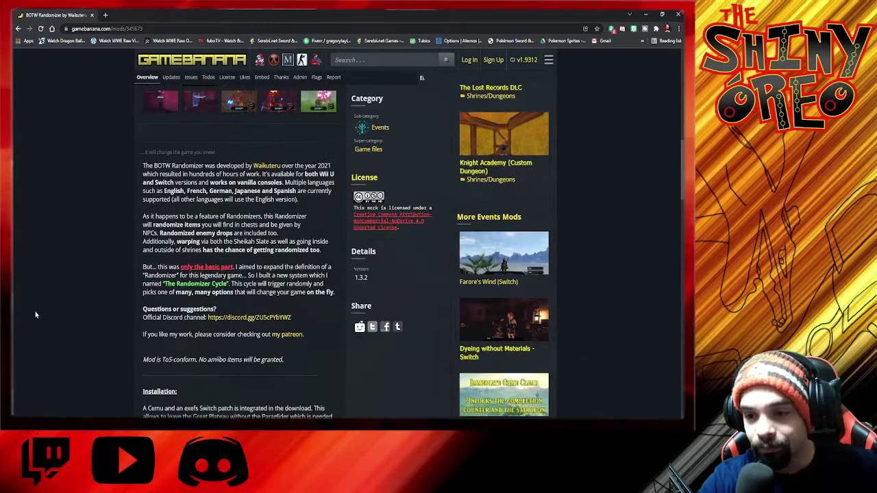
pyautogui.scroll(-6, 36, 314)
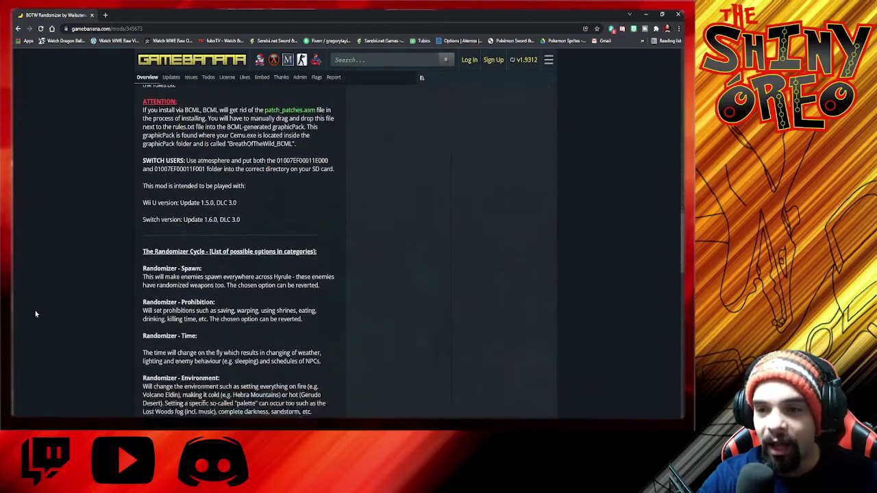
pyautogui.scroll(-4, 36, 314)
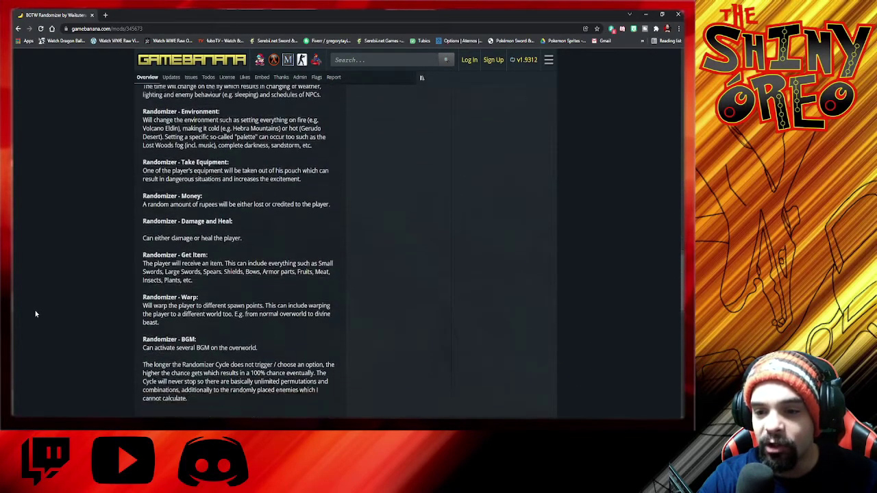
pyautogui.scroll(-3, 36, 314)
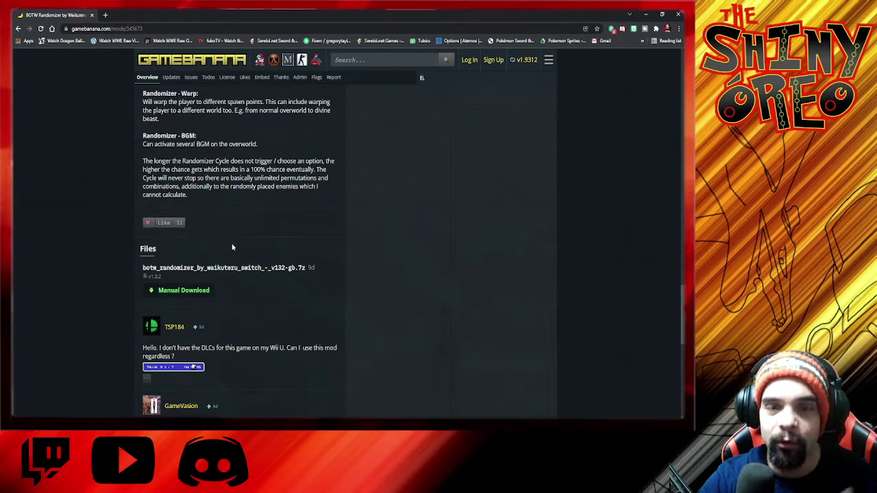
pyautogui.click(185, 291)
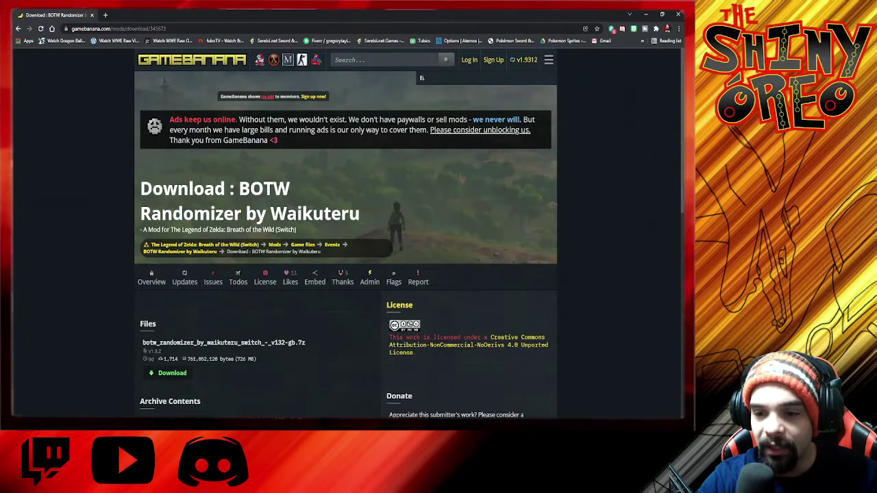
pyautogui.scroll(-1, 94, 335)
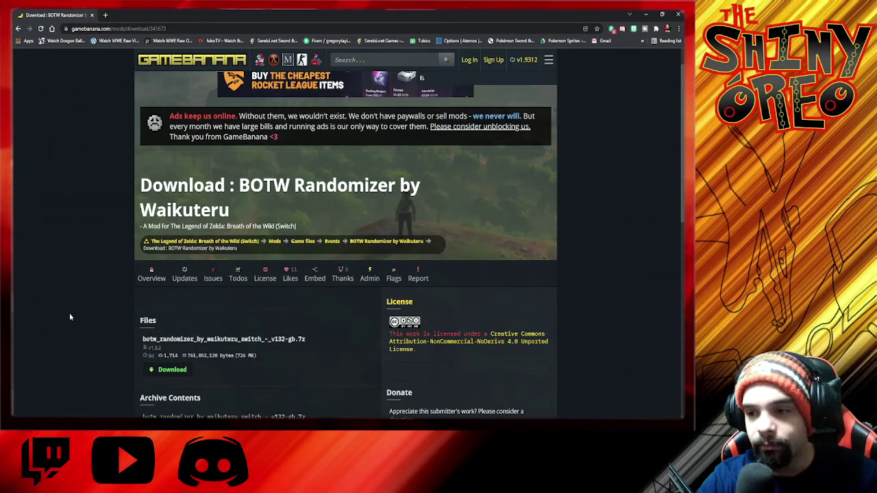
pyautogui.scroll(-3, 69, 312)
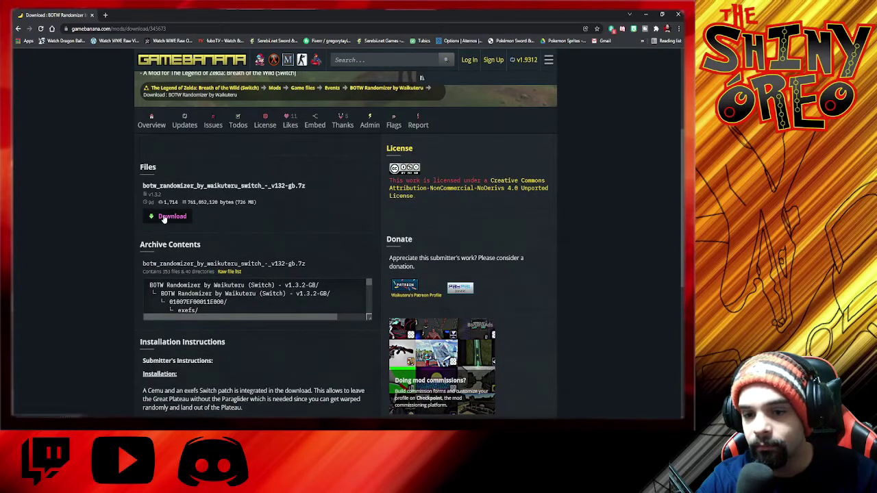
pyautogui.click(165, 216)
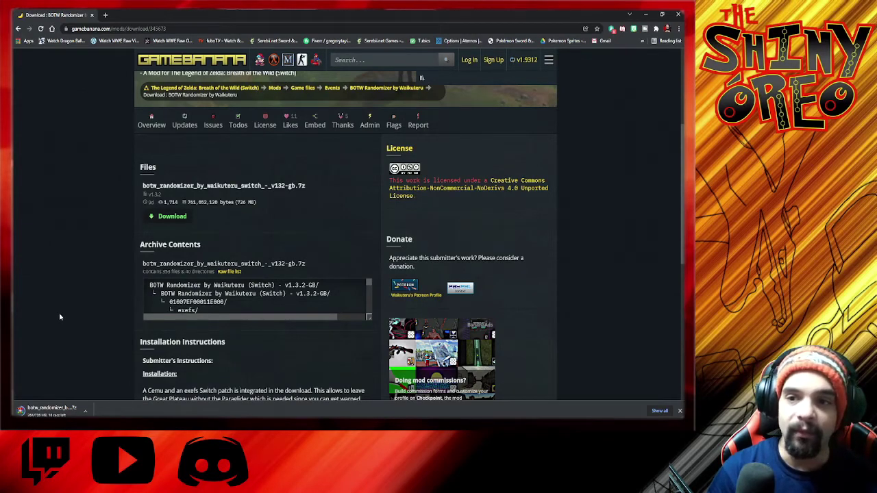
# Minimize the browser window and reposition the USB Drive (E:) folder window on the desktop
pyautogui.click(662, 14)
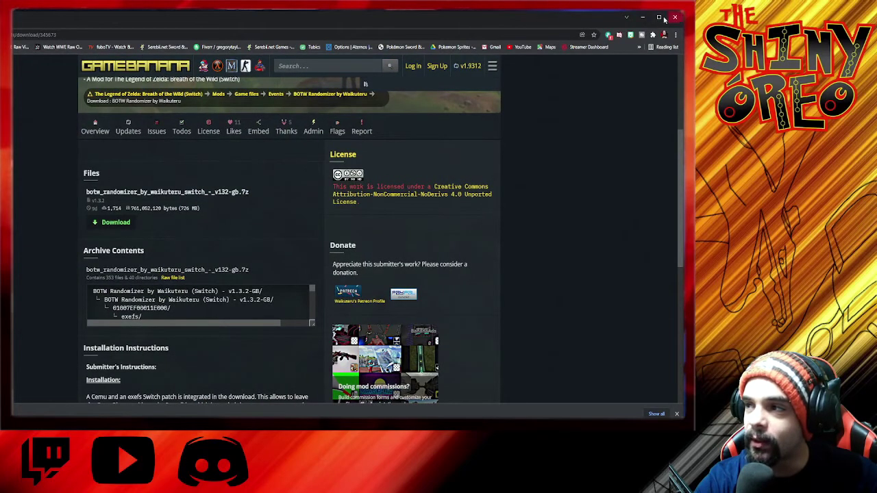
pyautogui.click(642, 18)
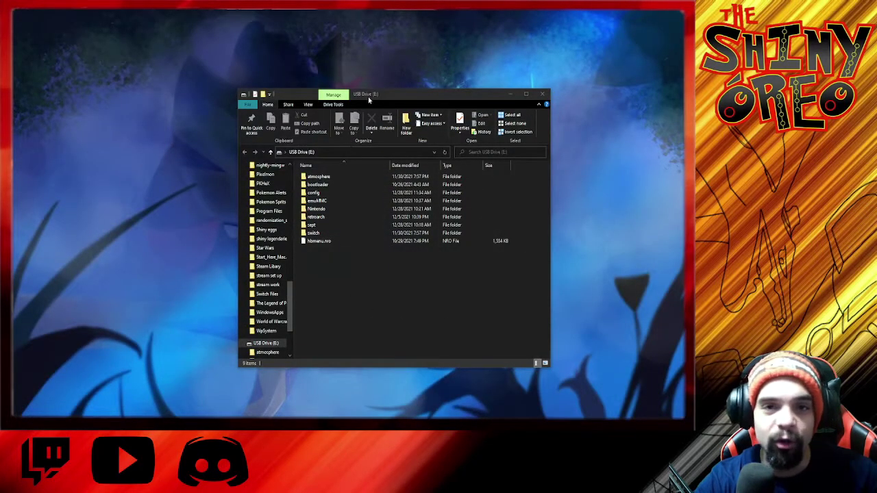
pyautogui.moveTo(405, 93); pyautogui.dragTo(475, 70)
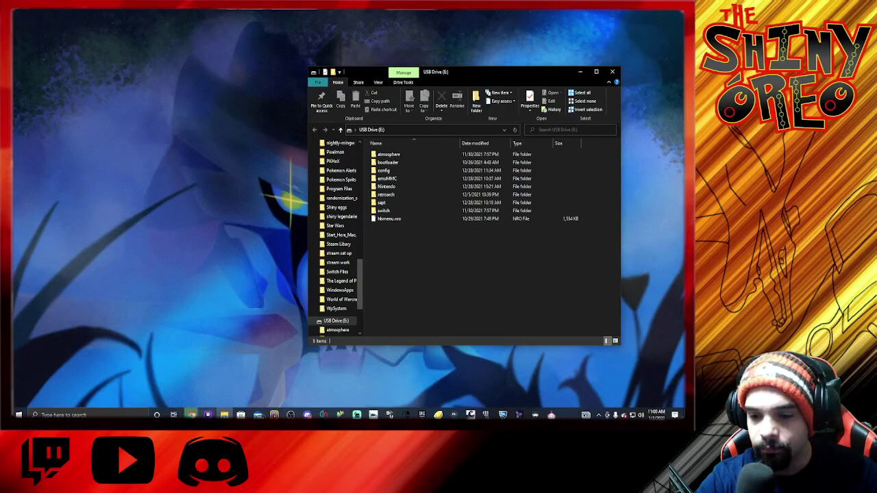
# Switch back to the browser and show the downloaded BOTW Randomizer archive in its folder
pyautogui.click(192, 414)
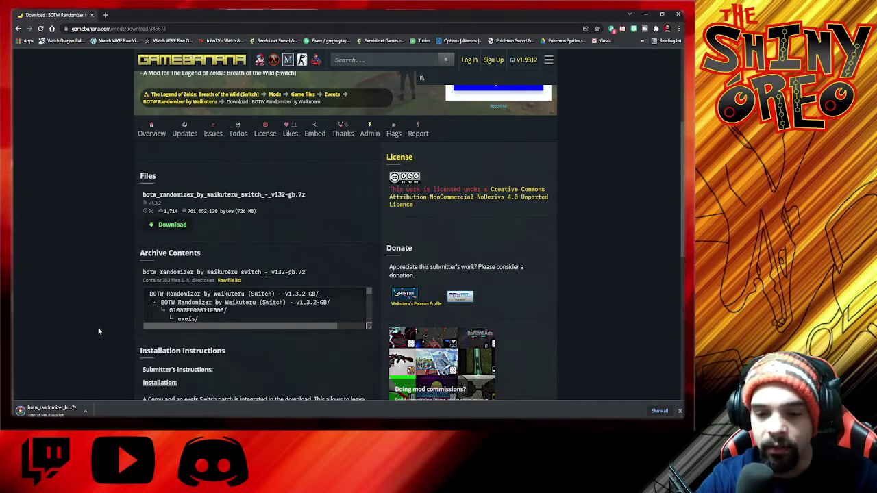
pyautogui.click(86, 414)
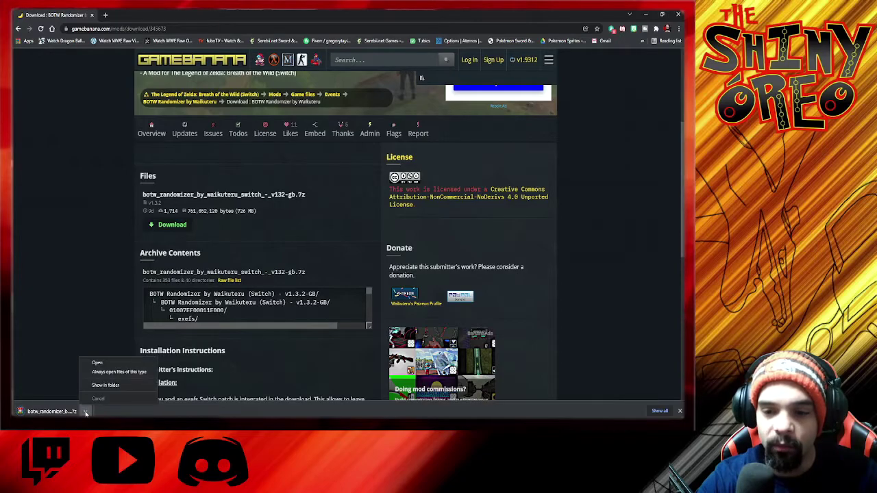
pyautogui.click(108, 383)
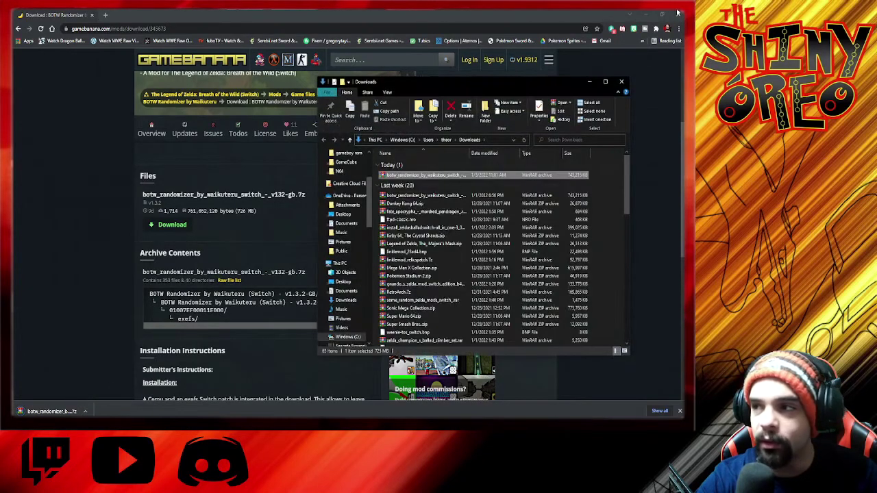
# Minimize the browser and arrange the Downloads and USB Drive (E:) windows side by side on the desktop
pyautogui.click(644, 14)
pyautogui.moveTo(493, 81); pyautogui.dragTo(190, 15)
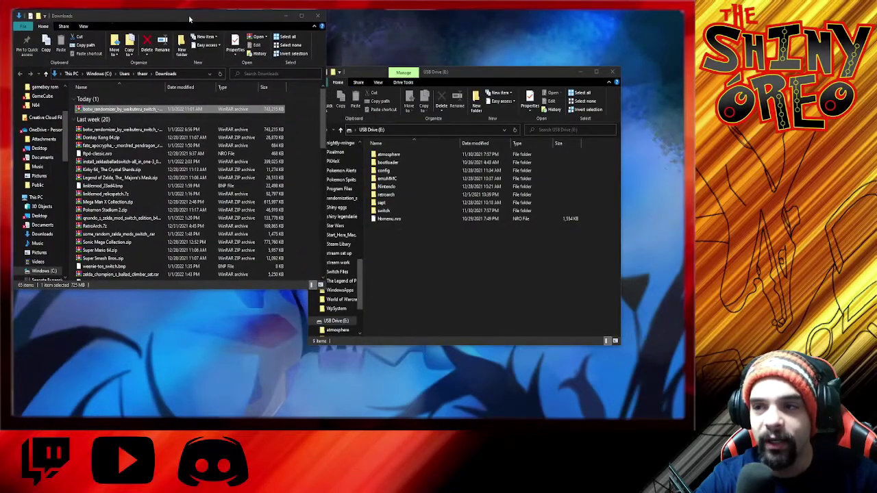
pyautogui.moveTo(476, 71); pyautogui.dragTo(517, 29)
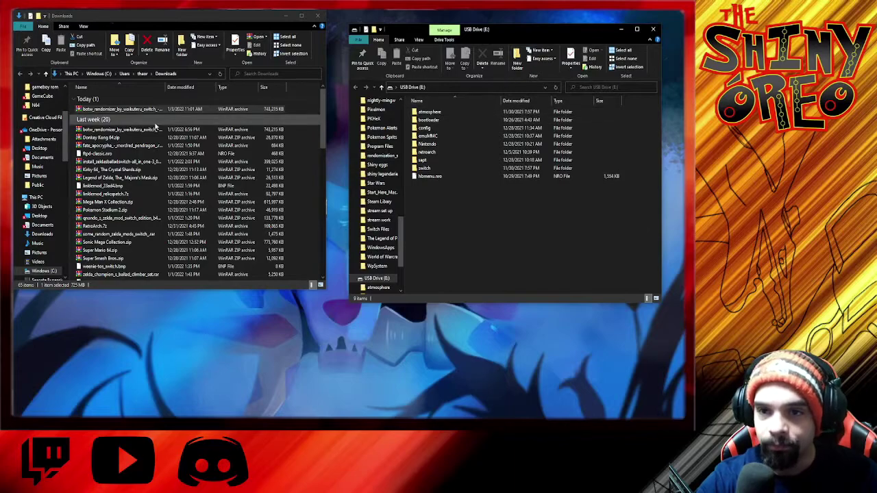
# Open today's BOTW Randomizer archive in WinRAR and go into its nested folders down to 01007EF00011E000 and 01007EF00011F001
pyautogui.click(124, 111)
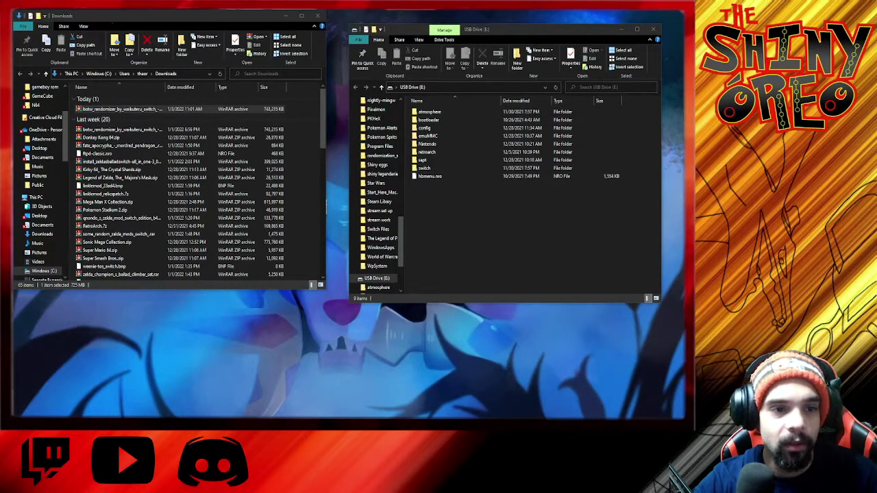
pyautogui.press('Return')
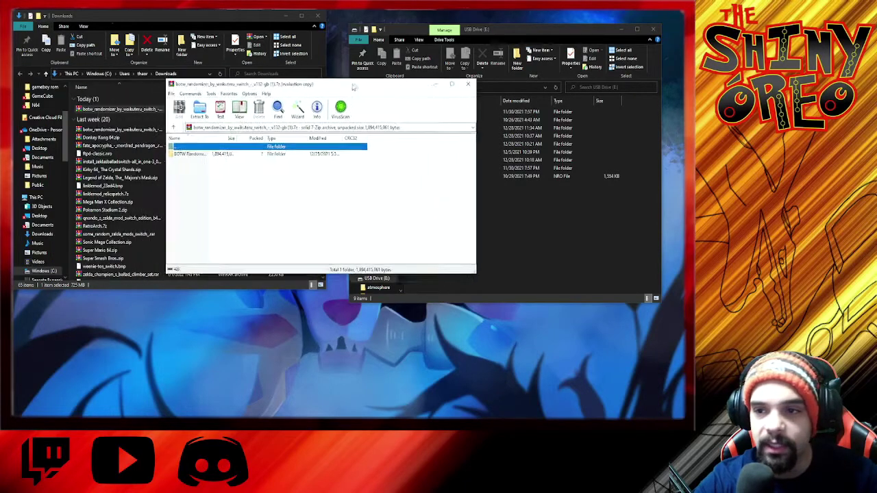
pyautogui.doubleClick(221, 162)
pyautogui.doubleClick(223, 162)
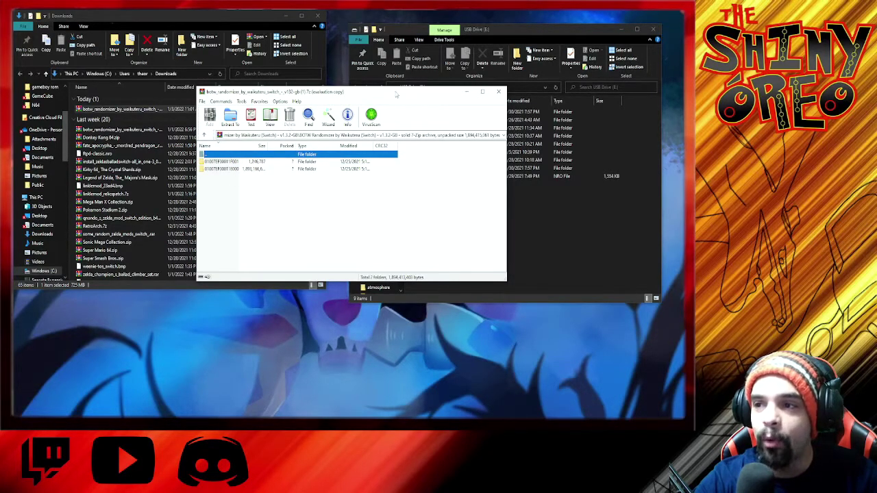
# Move the archive window clear of the USB Drive (E:) window and open the drive's atmosphere > contents folder
pyautogui.moveTo(395, 94); pyautogui.dragTo(224, 70)
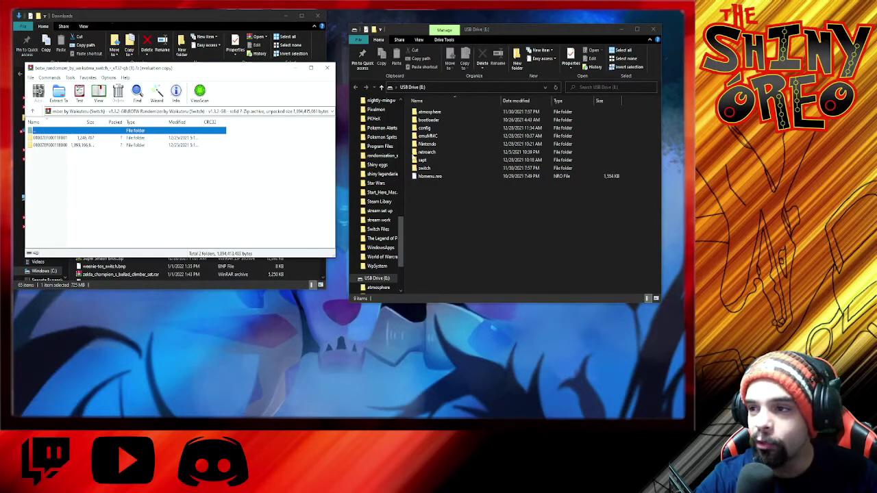
pyautogui.doubleClick(449, 112)
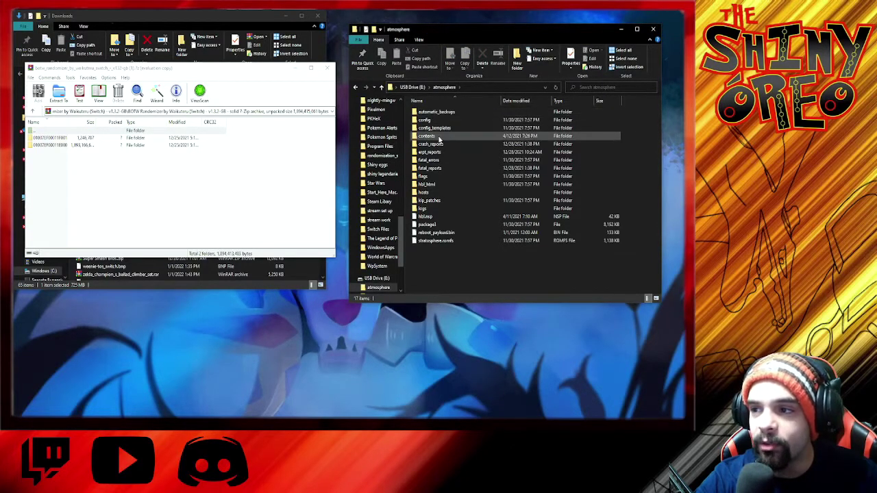
pyautogui.doubleClick(439, 138)
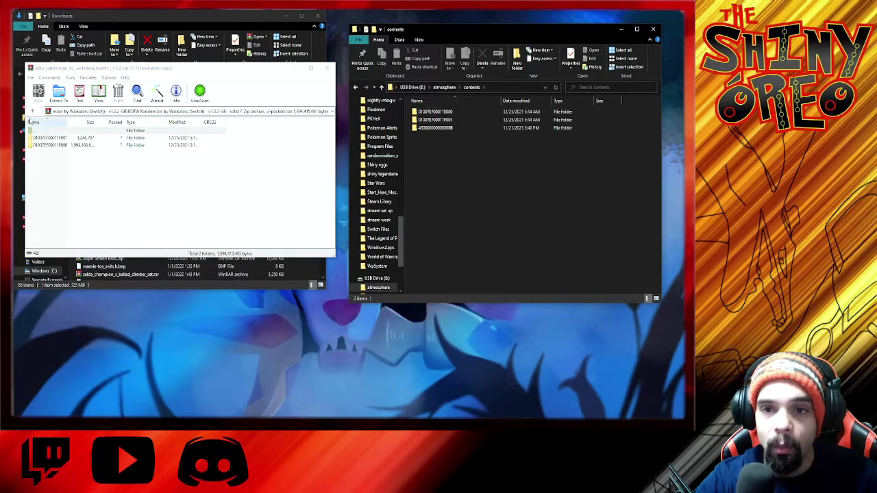
# Step out of the archive's BOTW Randomizer folder and the drive's contents folder, and reopen both
pyautogui.doubleClick(33, 130)
pyautogui.doubleClick(48, 139)
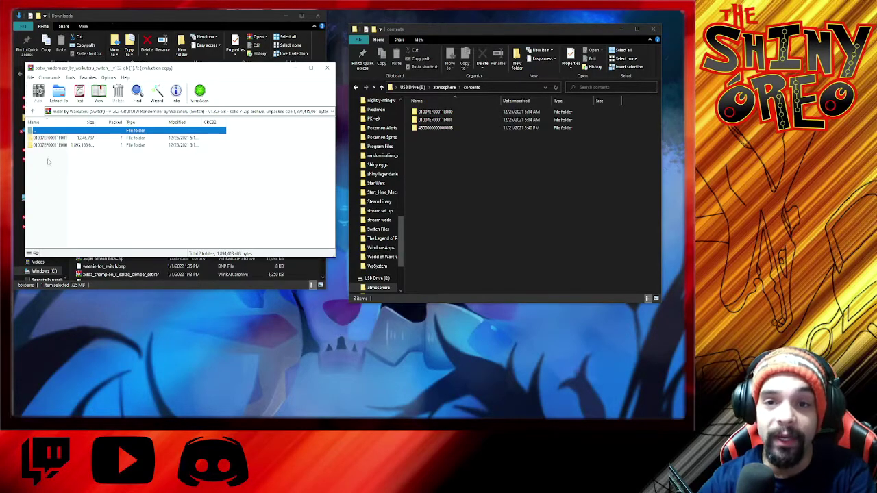
pyautogui.click(33, 111)
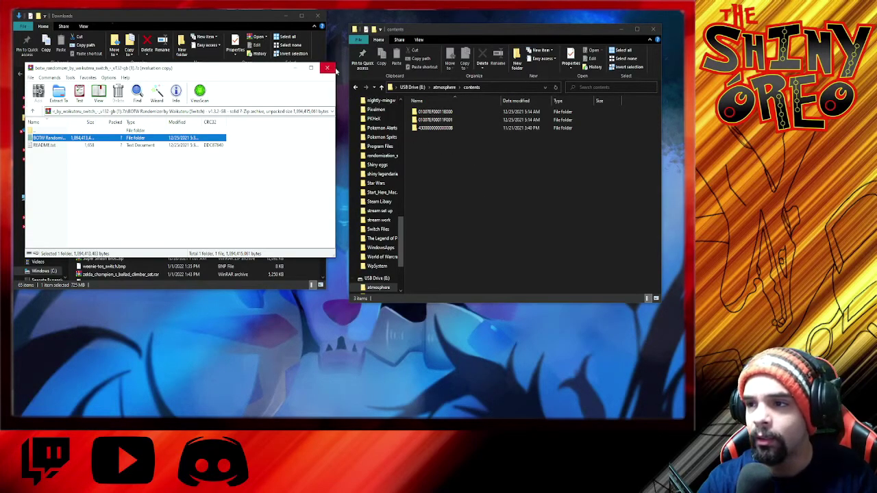
pyautogui.click(355, 87)
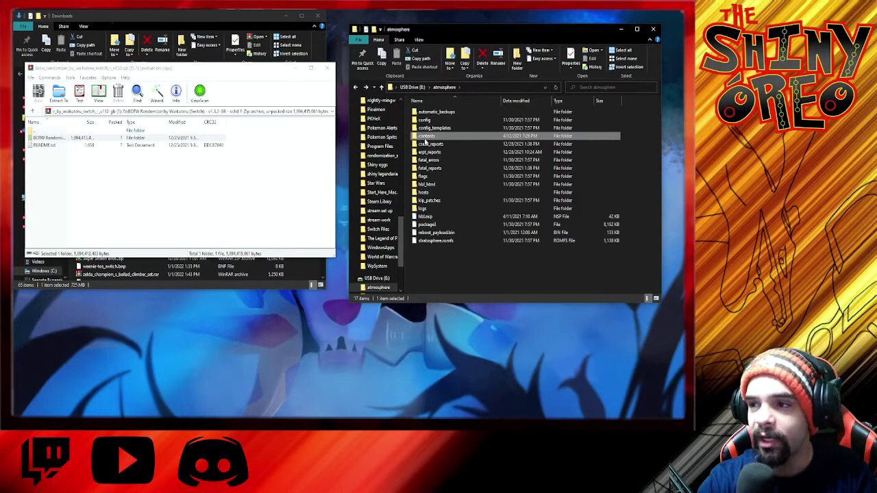
pyautogui.click(423, 137)
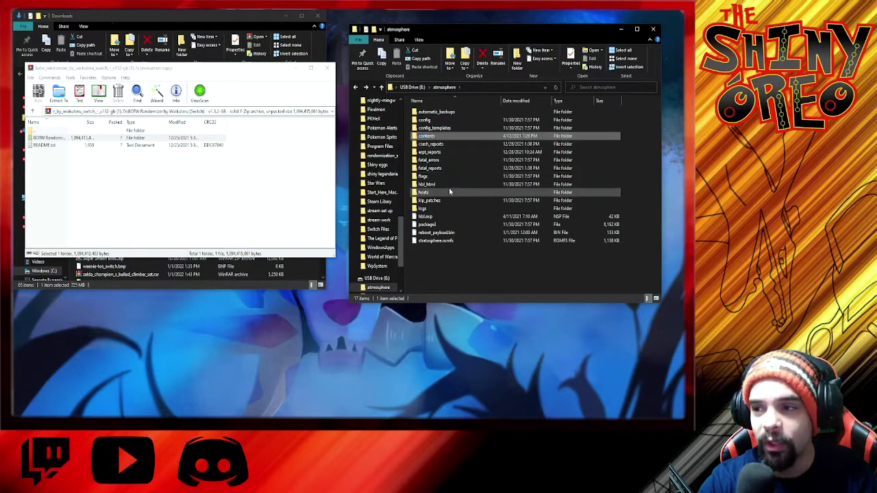
pyautogui.press('Escape')
pyautogui.doubleClick(432, 140)
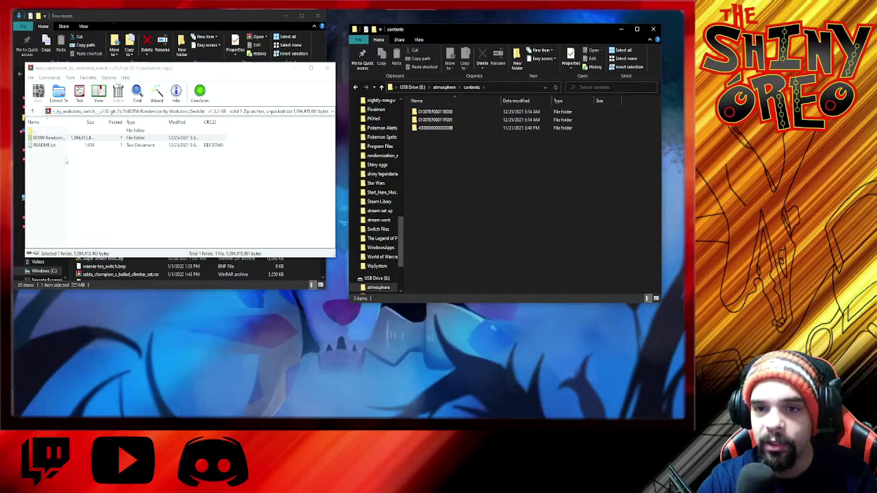
pyautogui.doubleClick(53, 139)
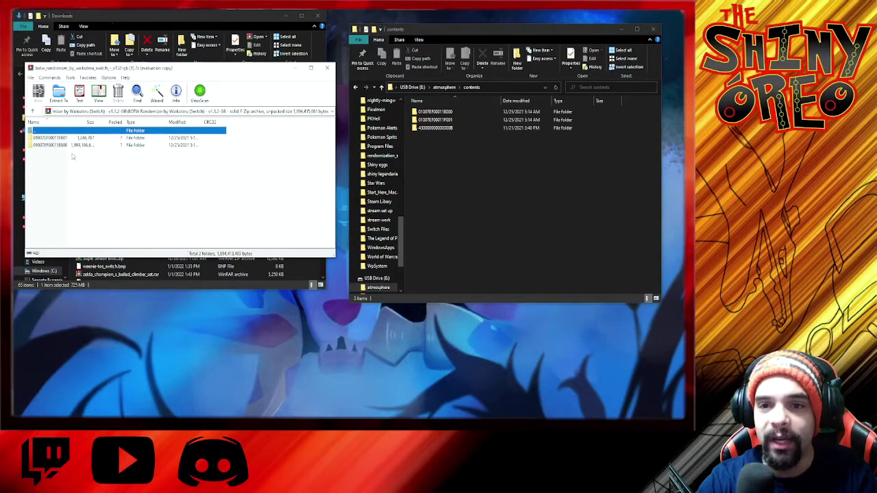
# Extract both title-ID folders from the archive into atmosphere > contents on the USB drive, replacing the files in the destination
pyautogui.moveTo(73, 154); pyautogui.dragTo(478, 185)
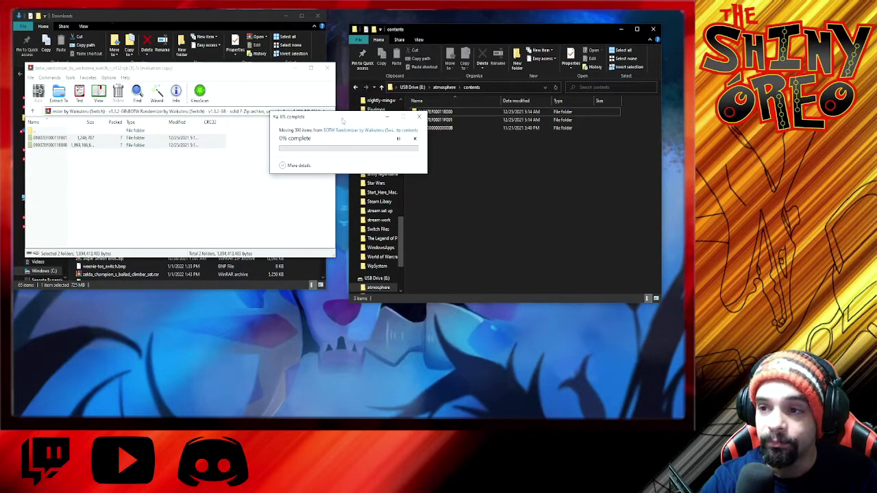
pyautogui.moveTo(343, 121); pyautogui.dragTo(352, 144)
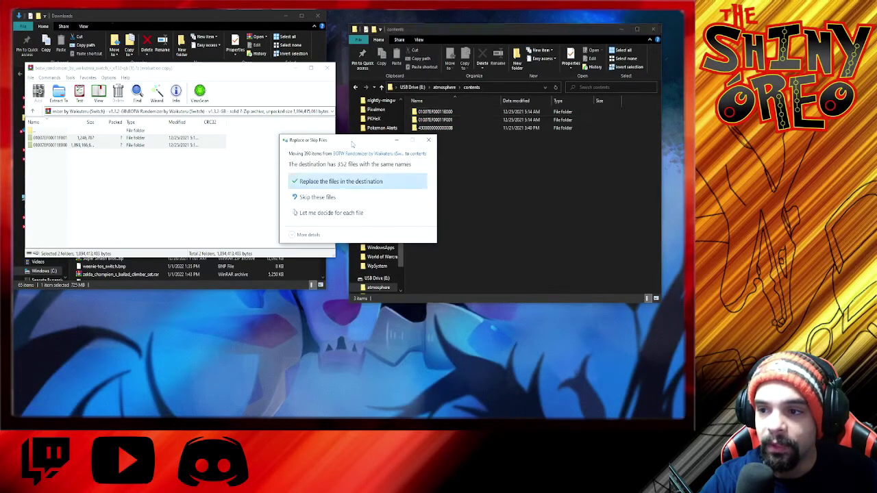
pyautogui.click(351, 182)
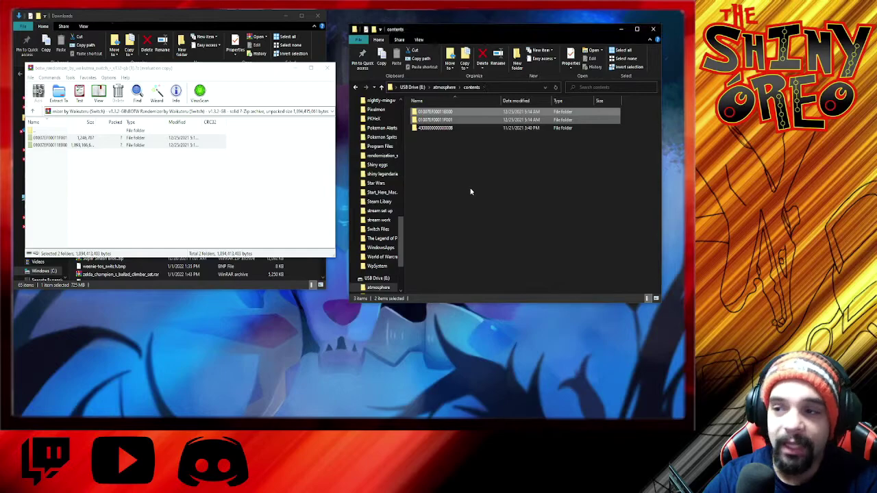
pyautogui.click(471, 192)
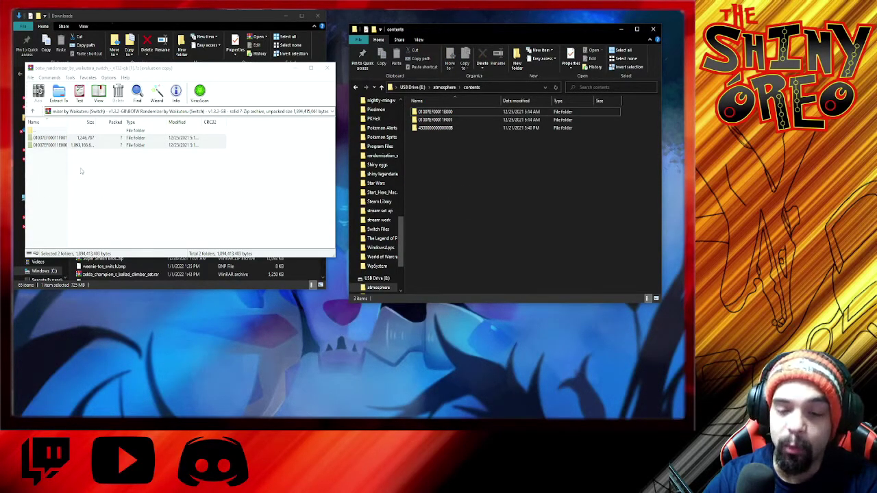
# Close the BOTW Randomizer archive window
pyautogui.click(52, 138)
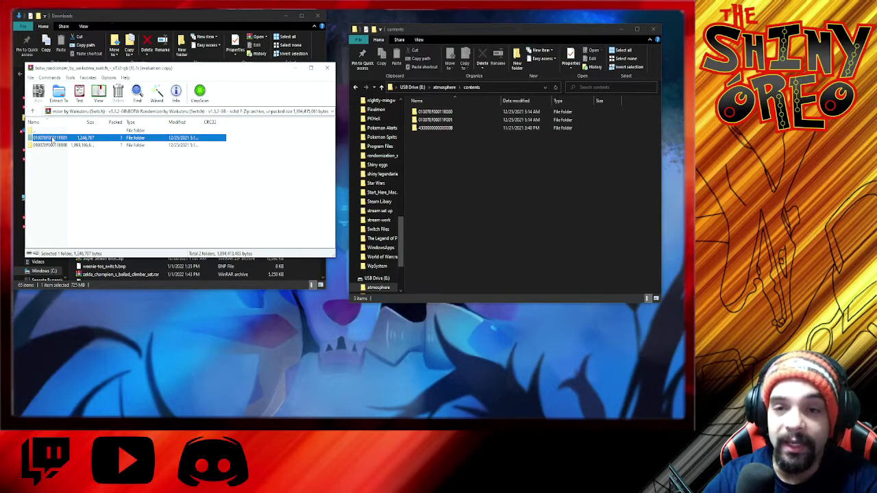
pyautogui.rightClick(52, 139)
pyautogui.click(75, 178)
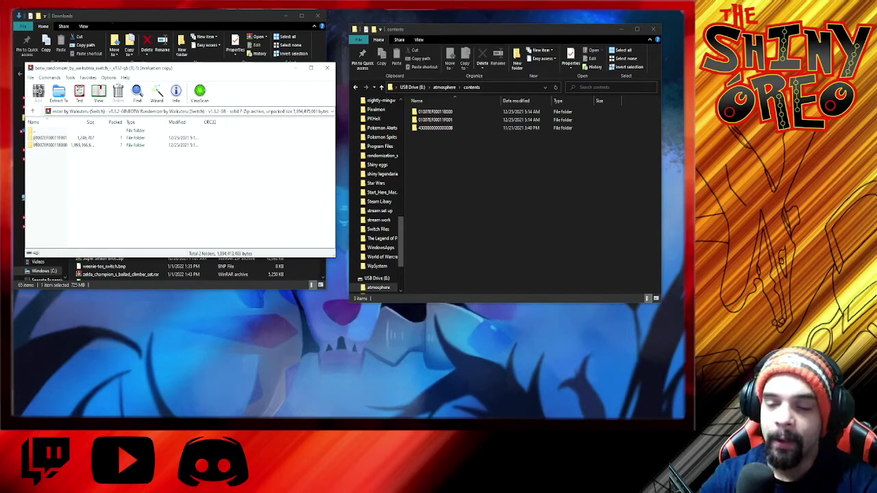
pyautogui.click(327, 67)
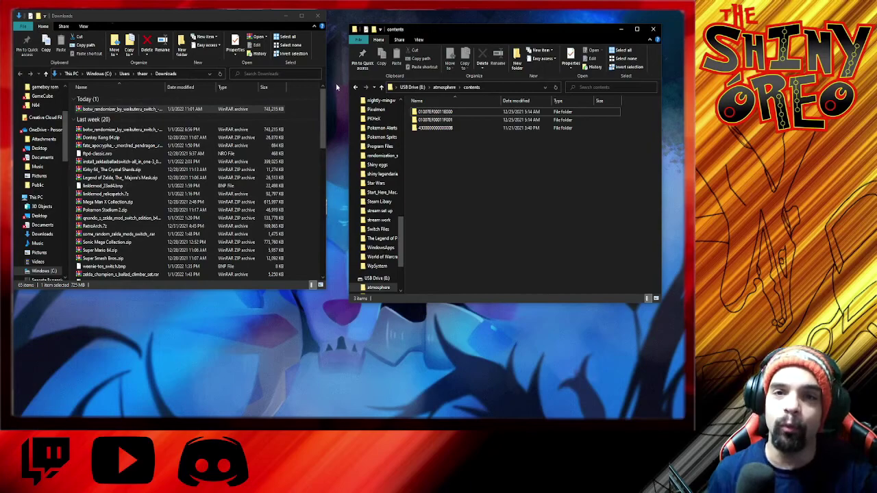